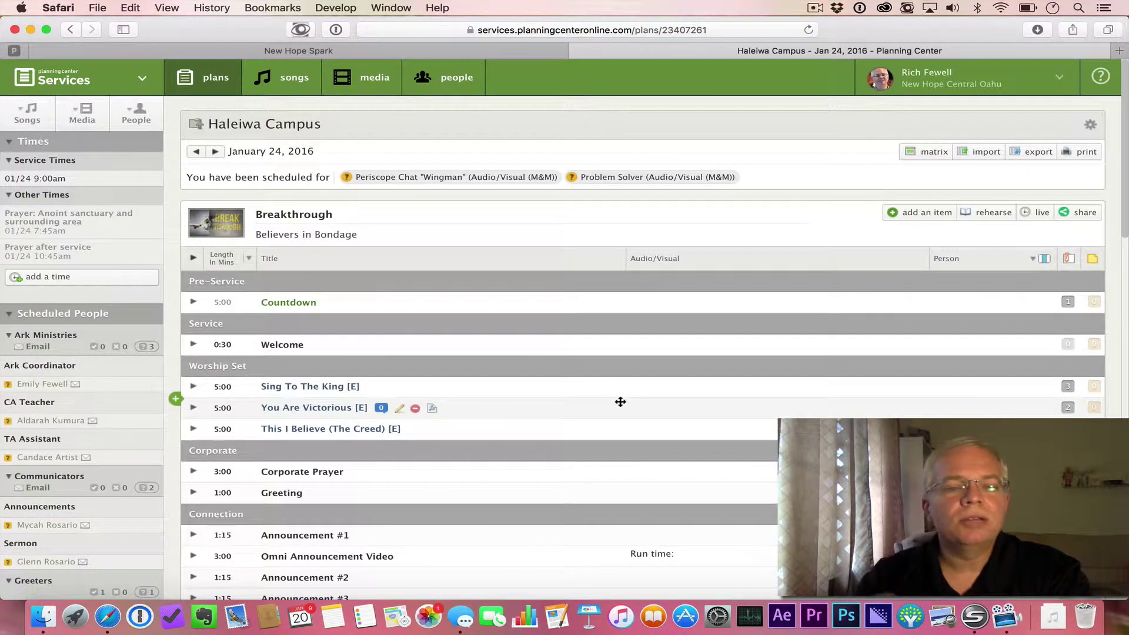
# Step: Collapse the Ark Ministries, Greeters and Prayer Warriors teams in the plan's list of scheduled people
pyautogui.scroll(-3, 619, 401)
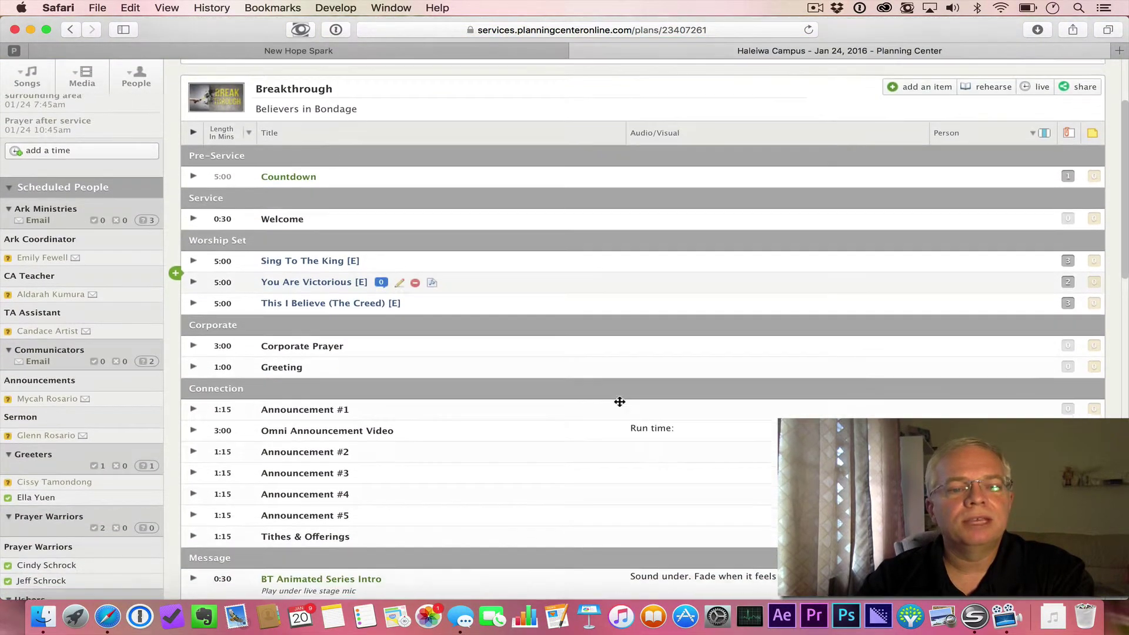
pyautogui.scroll(3, 620, 401)
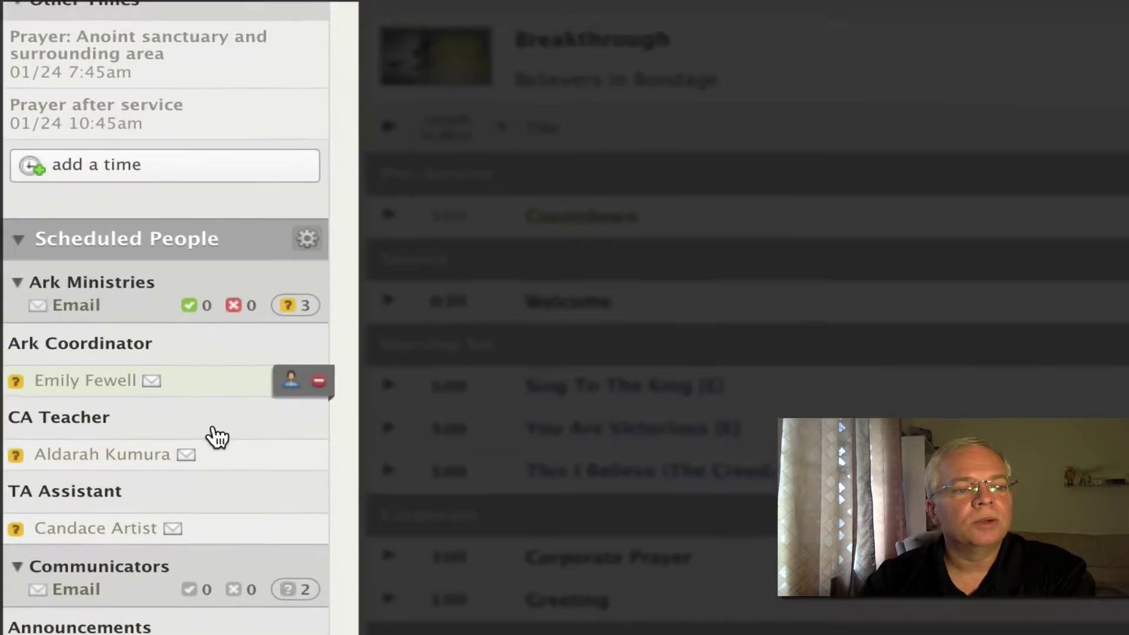
pyautogui.scroll(-4, 109, 411)
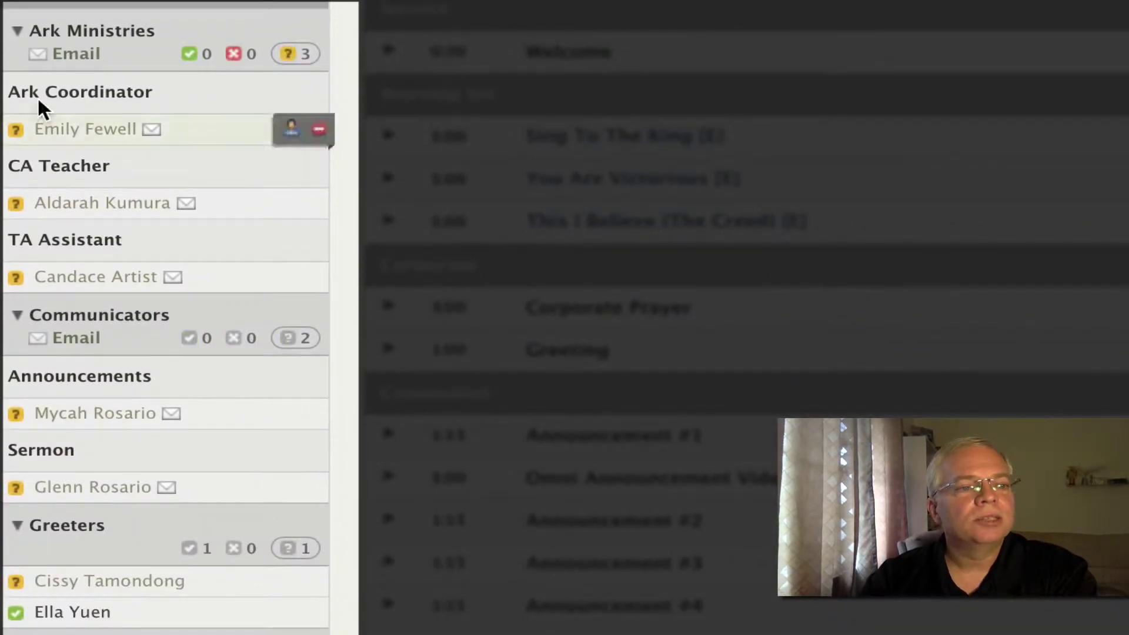
pyautogui.click(19, 40)
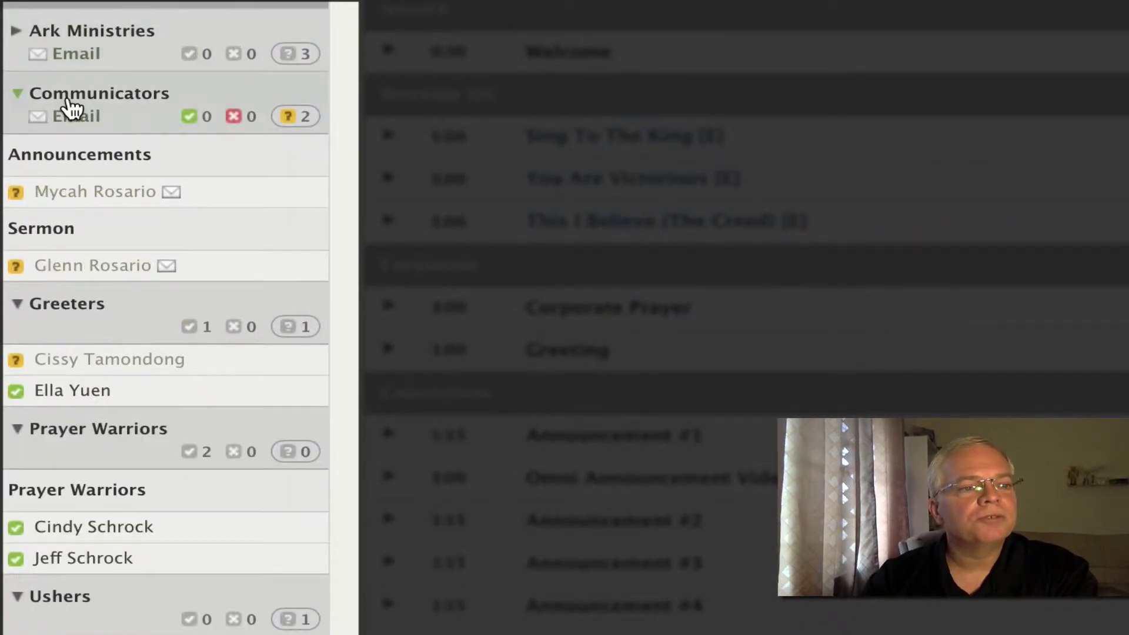
pyautogui.scroll(-2, 212, 130)
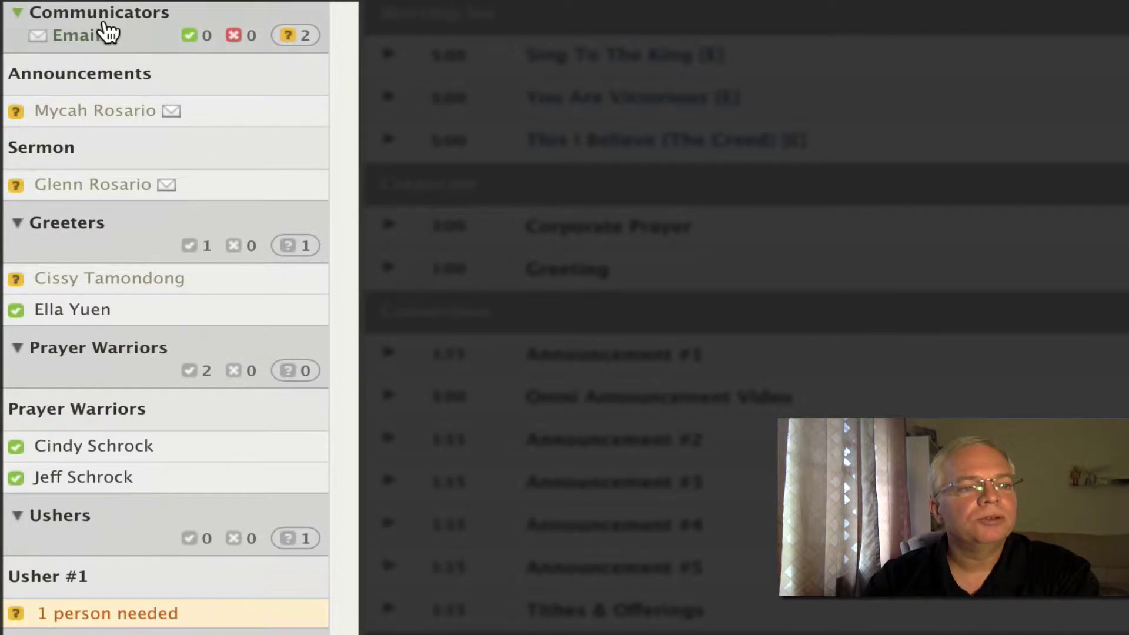
pyautogui.scroll(-2, 169, 128)
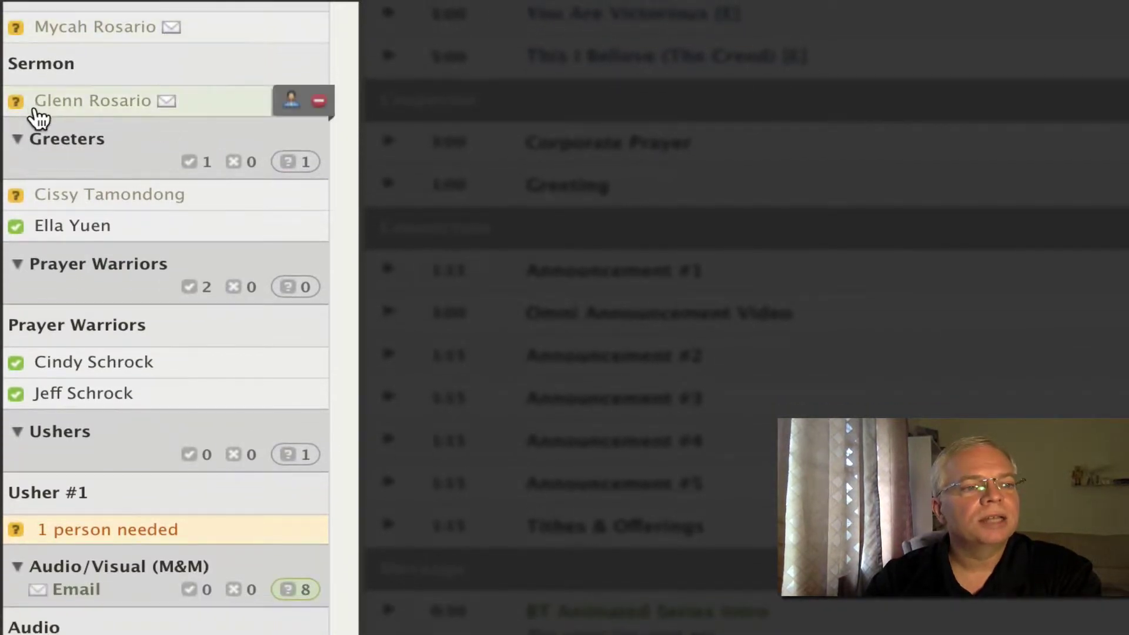
pyautogui.click(16, 139)
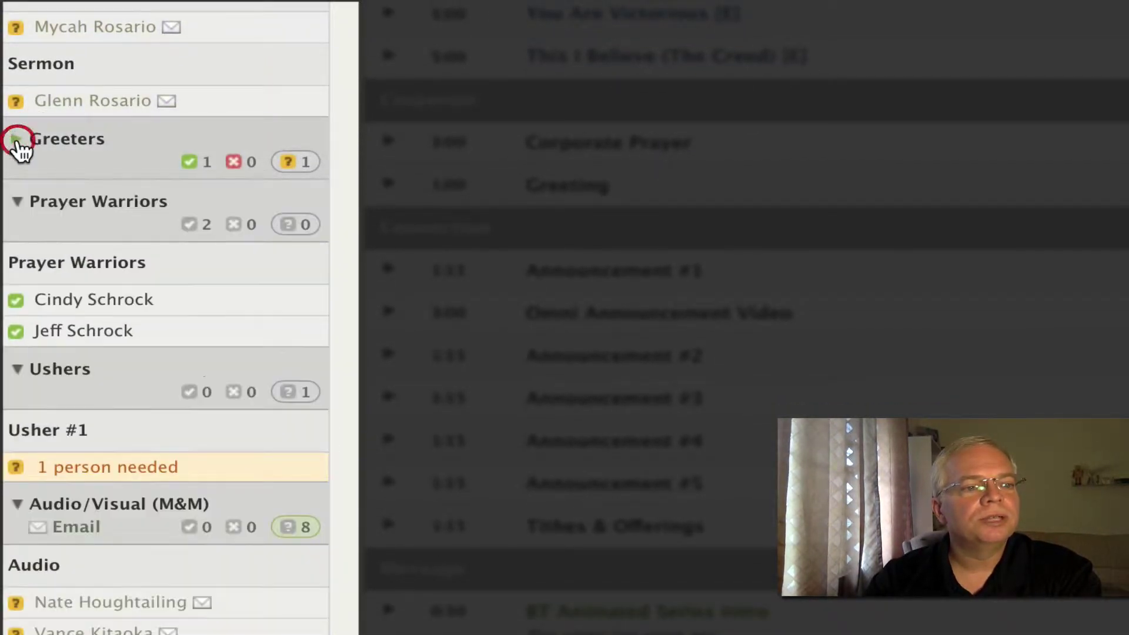
pyautogui.click(21, 202)
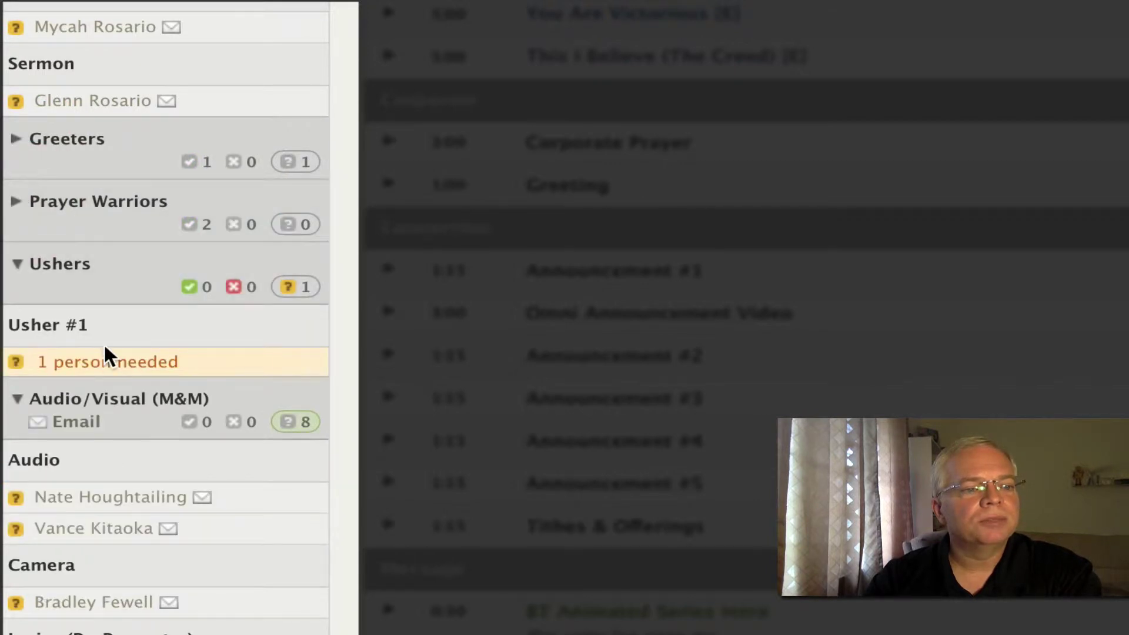
# Step: Examine the Audio/Visual (M&M) team's positions, the volunteers' confirmation status and the envelope markers beside their names
pyautogui.scroll(-2, 118, 352)
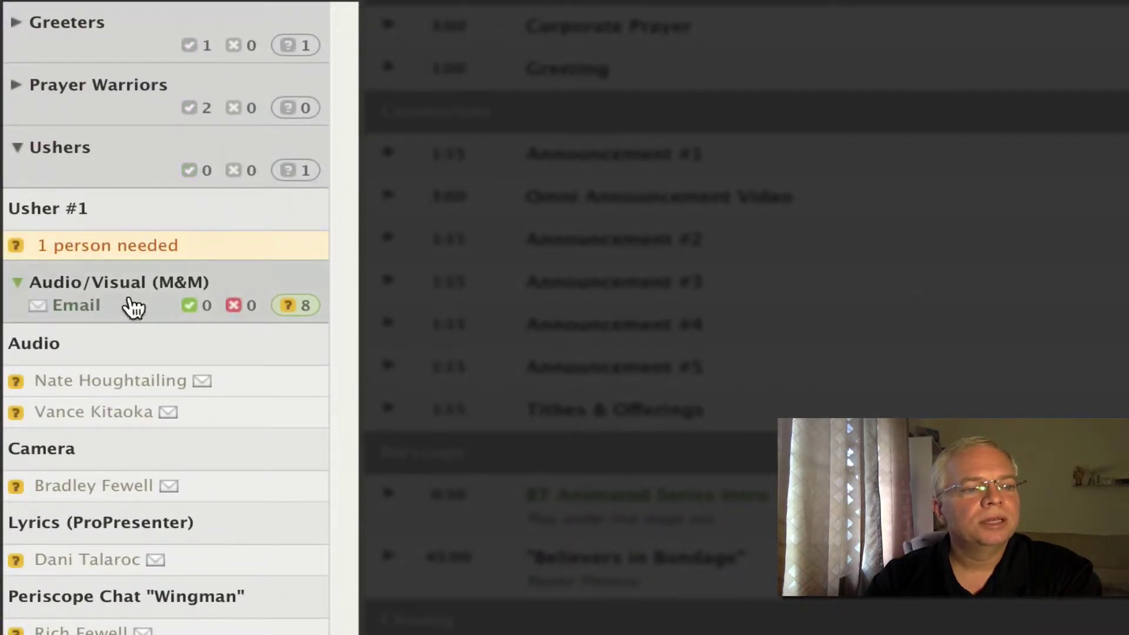
pyautogui.scroll(-2, 119, 333)
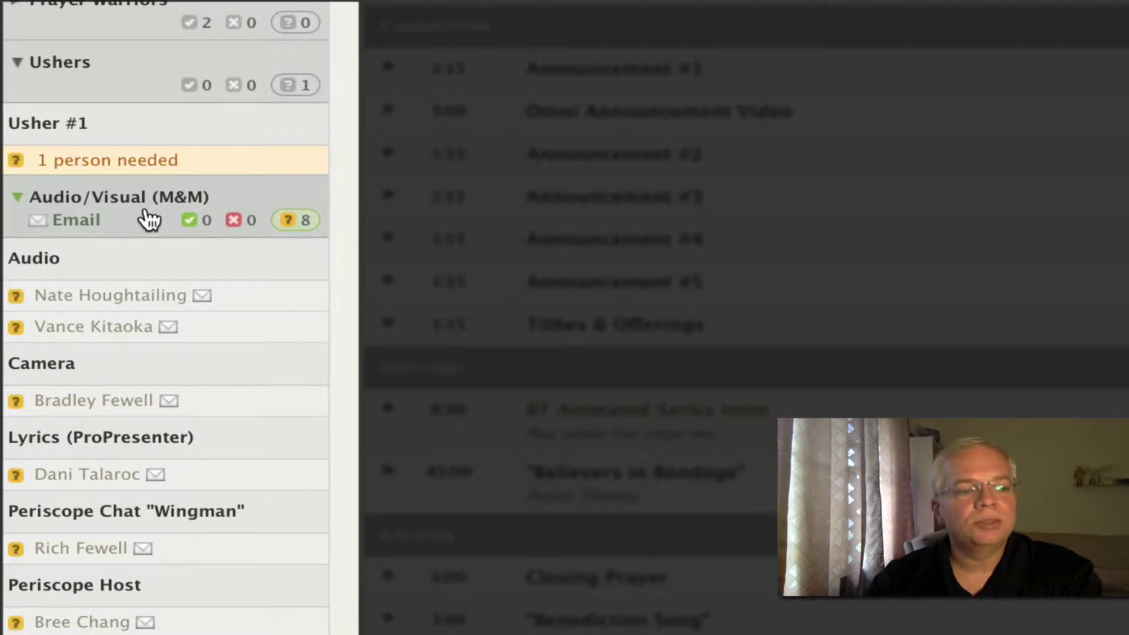
pyautogui.scroll(-1, 147, 219)
pyautogui.scroll(4, 150, 219)
pyautogui.scroll(-7, 149, 220)
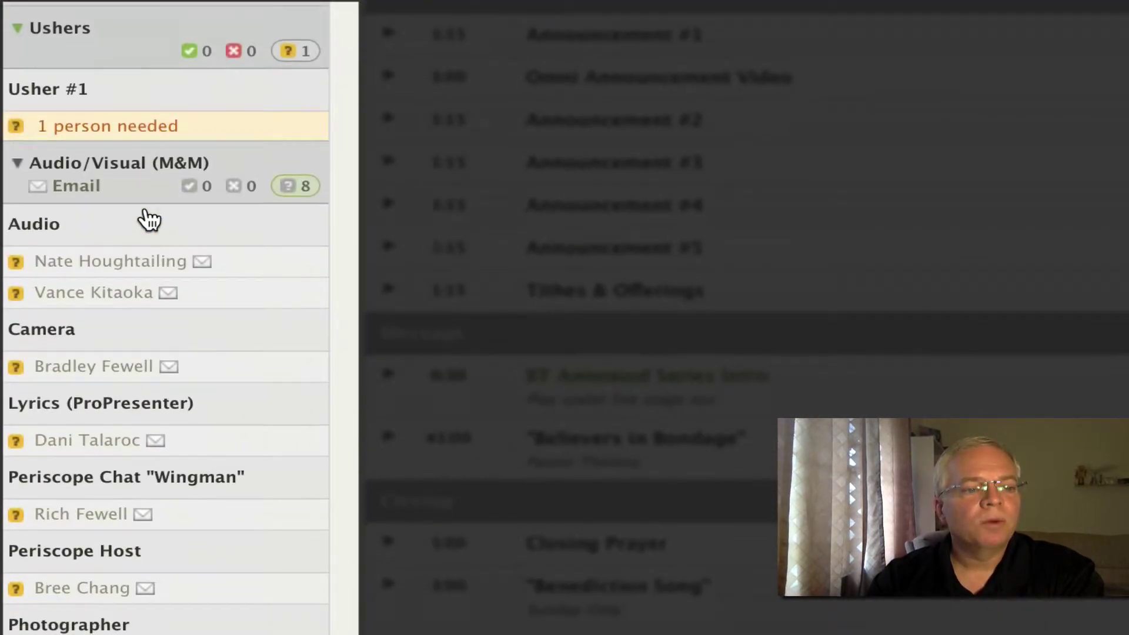
pyautogui.moveTo(144, 138)
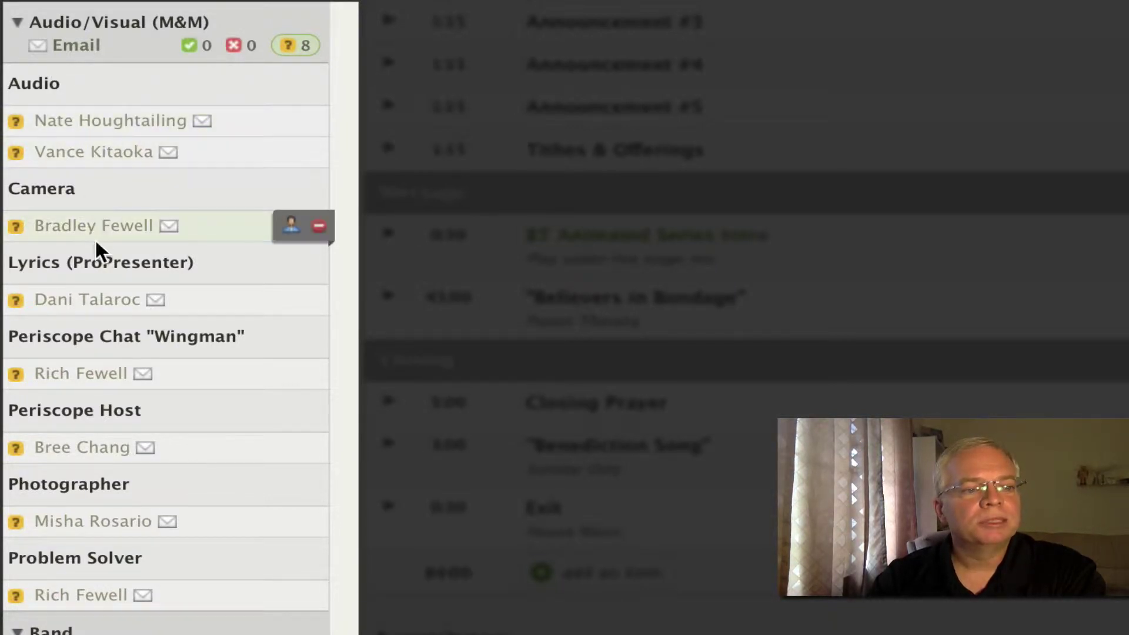
pyautogui.moveTo(194, 301)
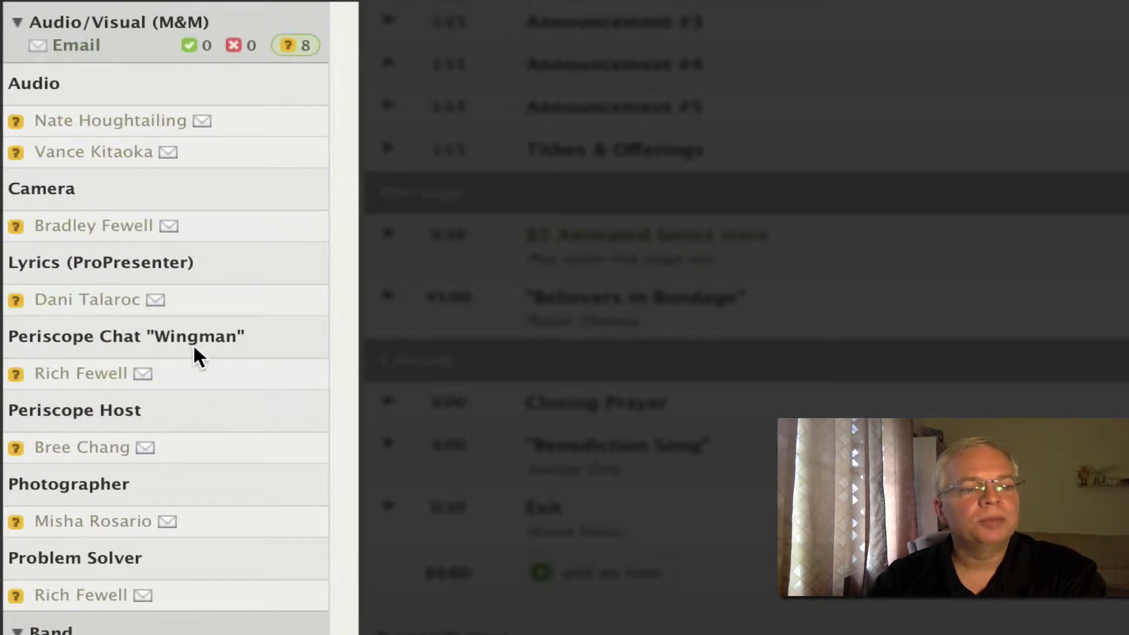
pyautogui.moveTo(187, 381)
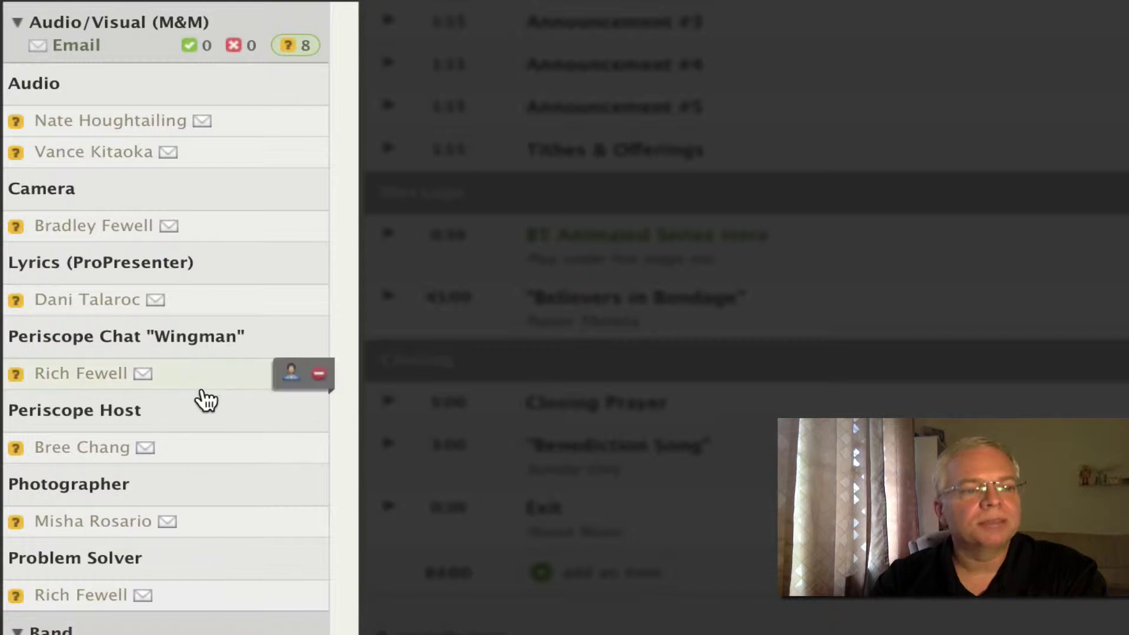
pyautogui.scroll(1, 203, 364)
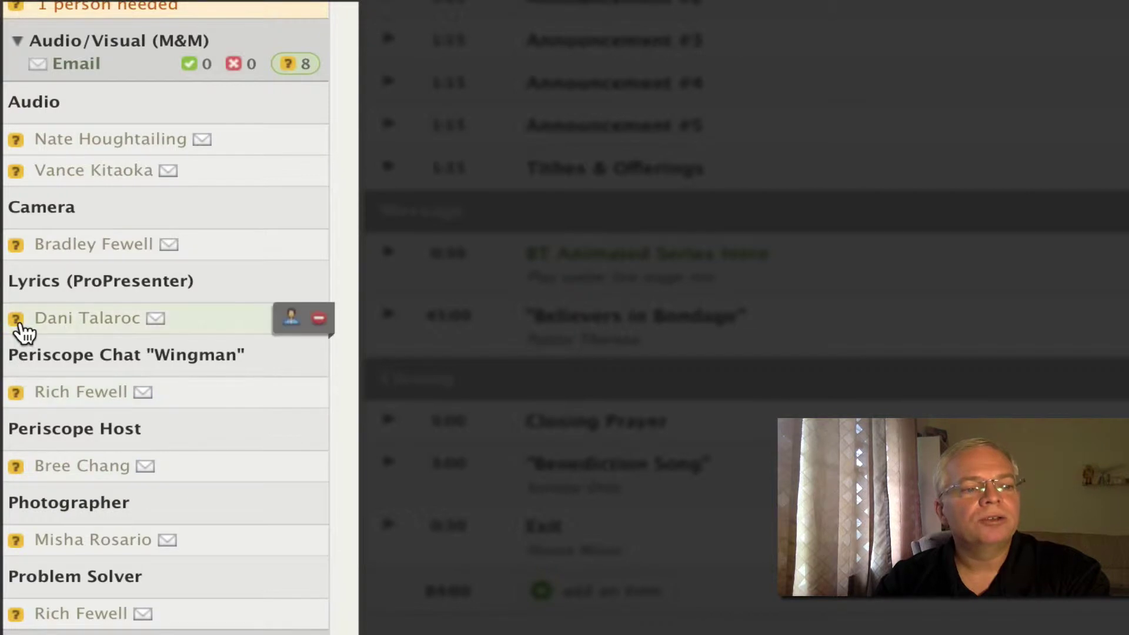
pyautogui.scroll(2, 103, 205)
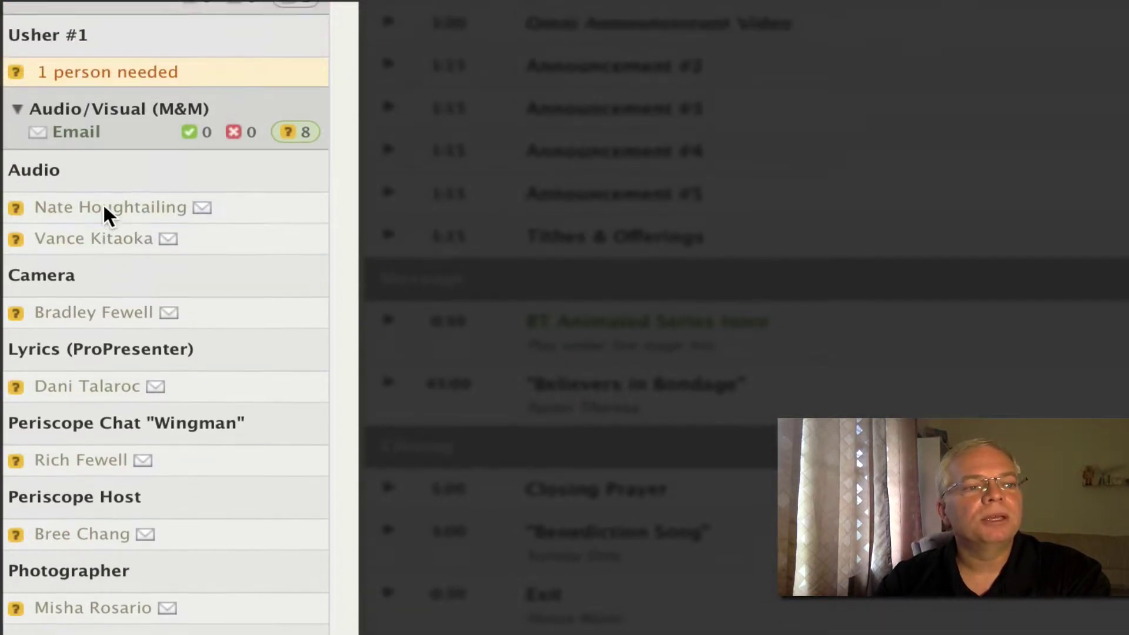
pyautogui.scroll(1, 104, 205)
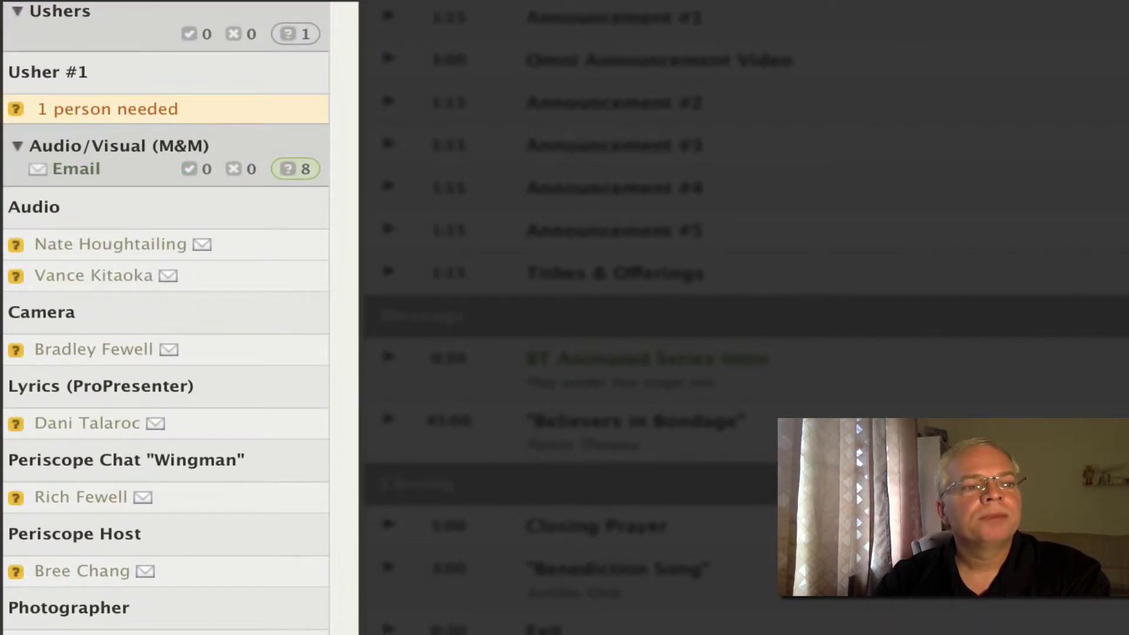
pyautogui.scroll(3, 104, 206)
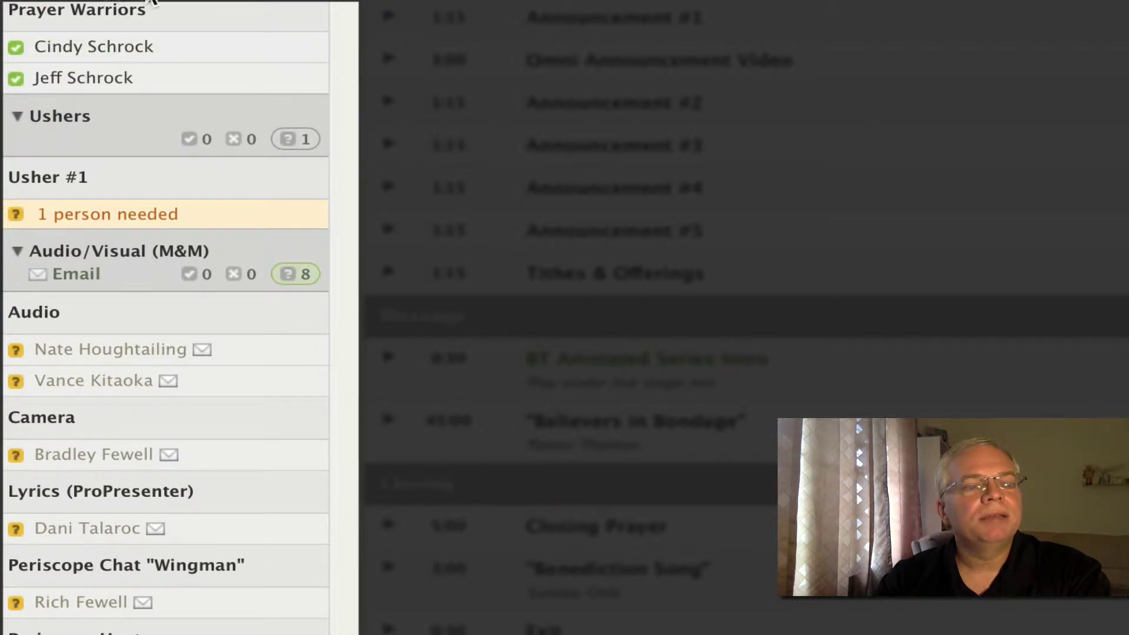
pyautogui.scroll(1, 100, 59)
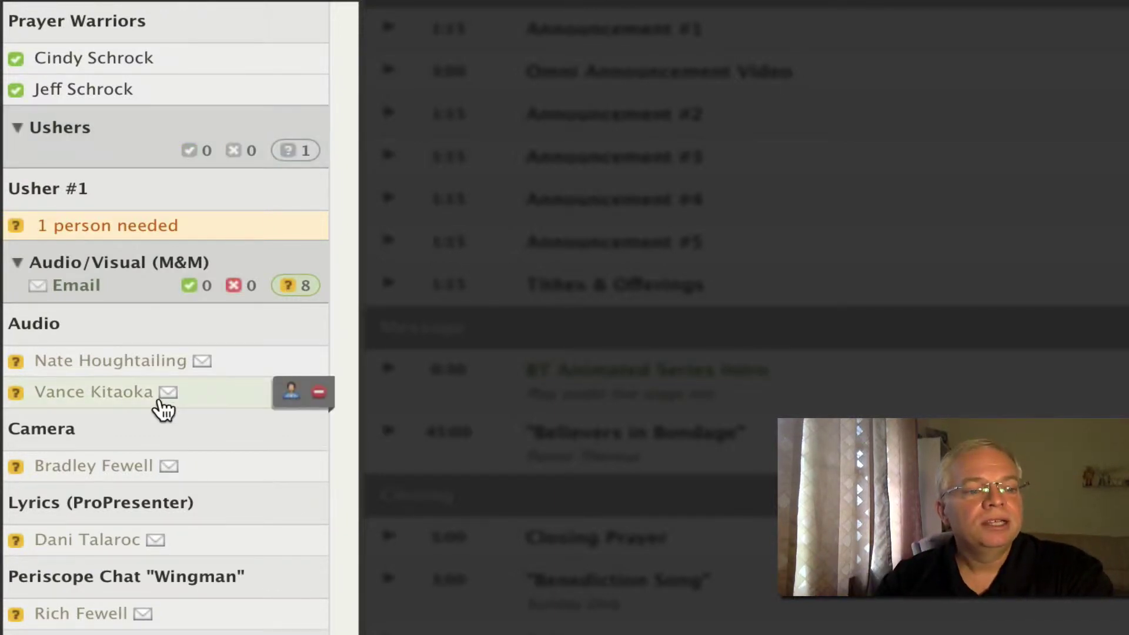
pyautogui.scroll(-2, 161, 408)
pyautogui.scroll(2, 160, 400)
pyautogui.scroll(-3, 160, 408)
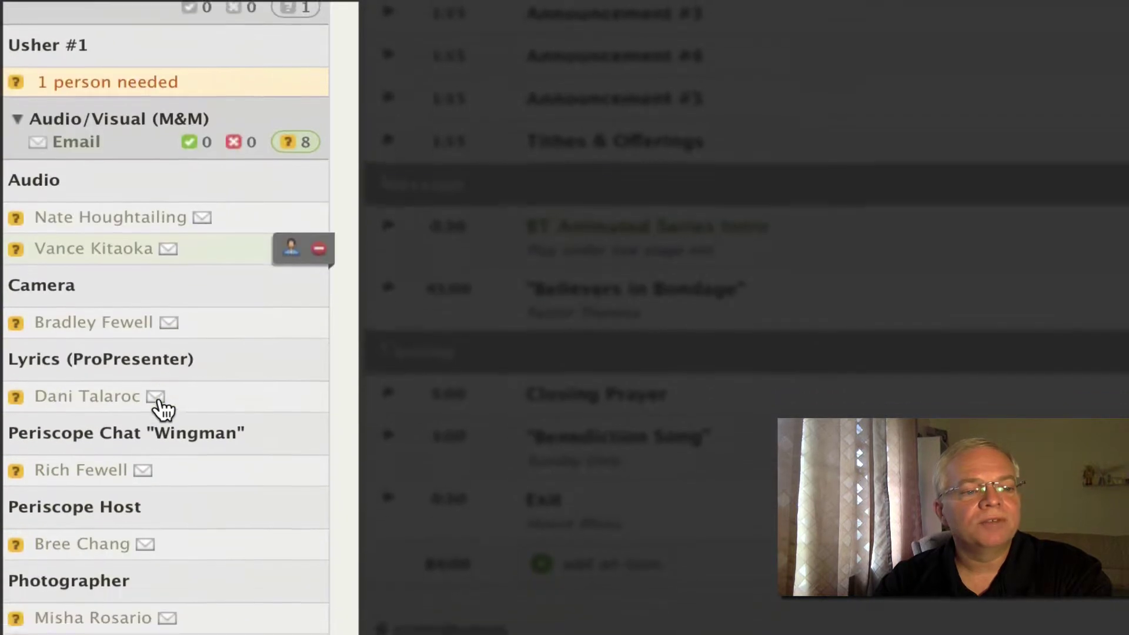
pyautogui.scroll(-2, 165, 388)
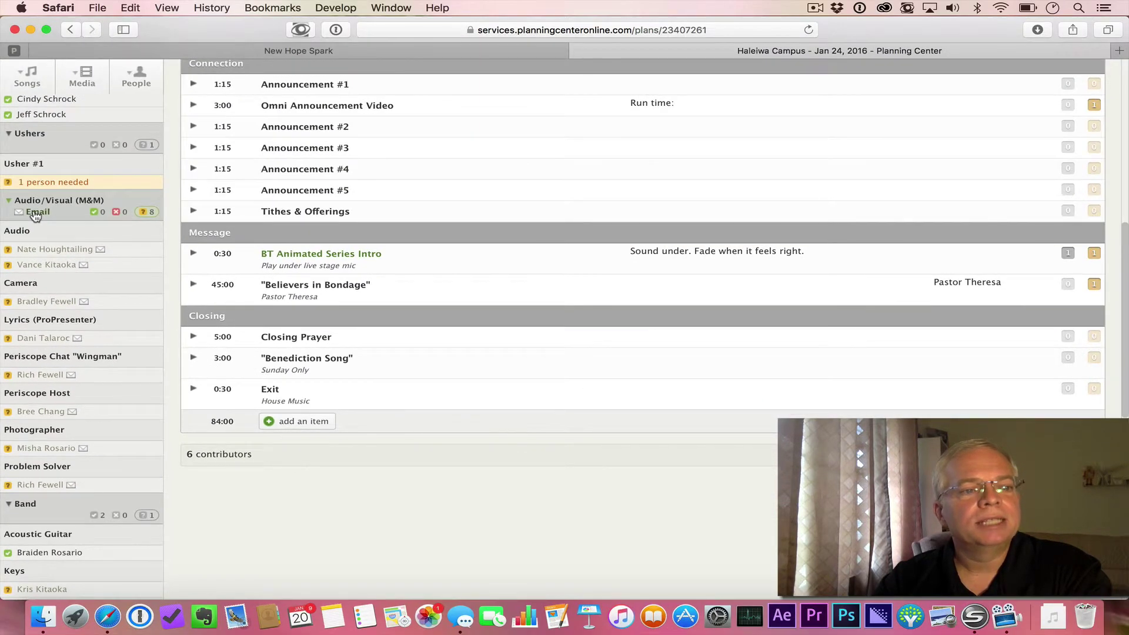
# Step: Prepare an email to the unconfirmed people of the Audio/Visual (M&M) team and include the Communicators team as well
pyautogui.click(35, 213)
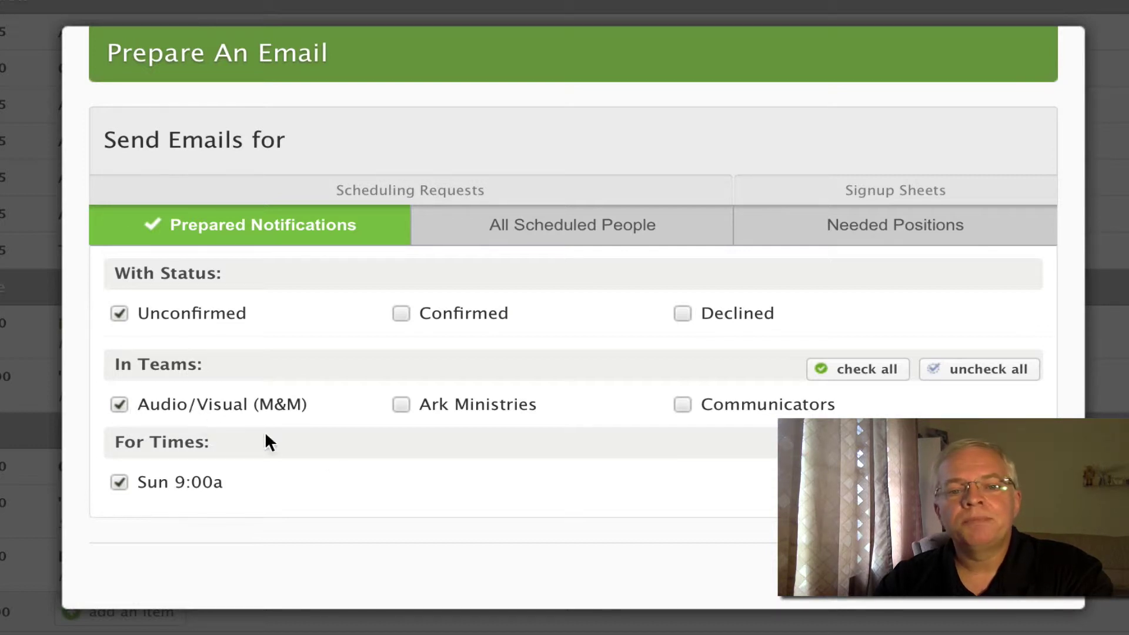
pyautogui.click(683, 406)
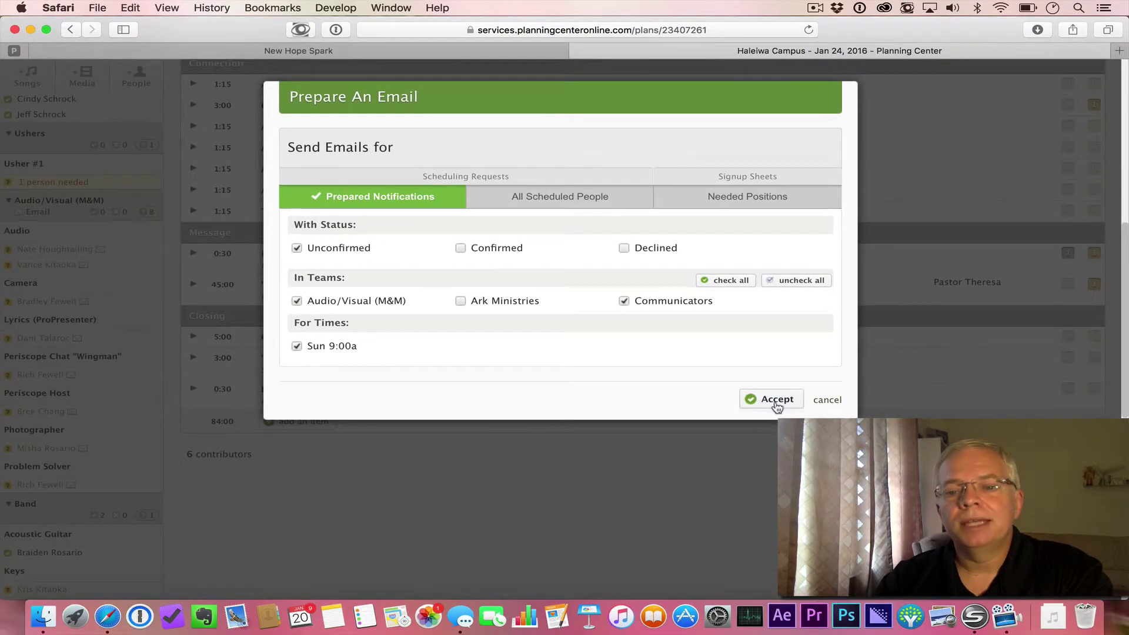
pyautogui.click(774, 402)
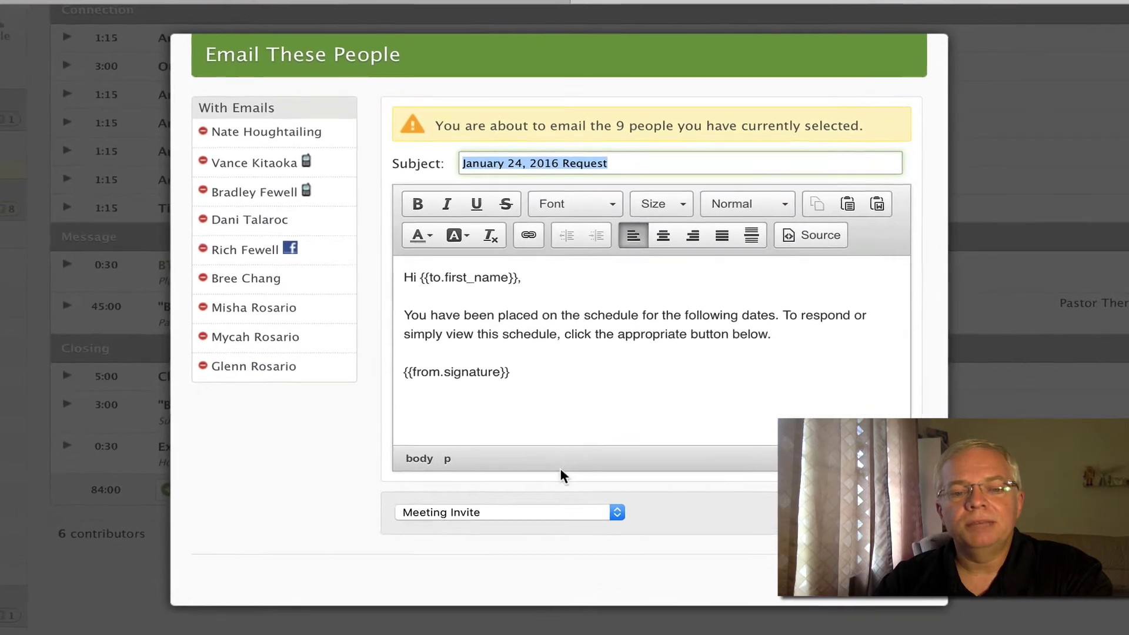
# Step: Apply the Planning Center Scheduling Email template, send the scheduling request and dismiss the message
pyautogui.click(562, 514)
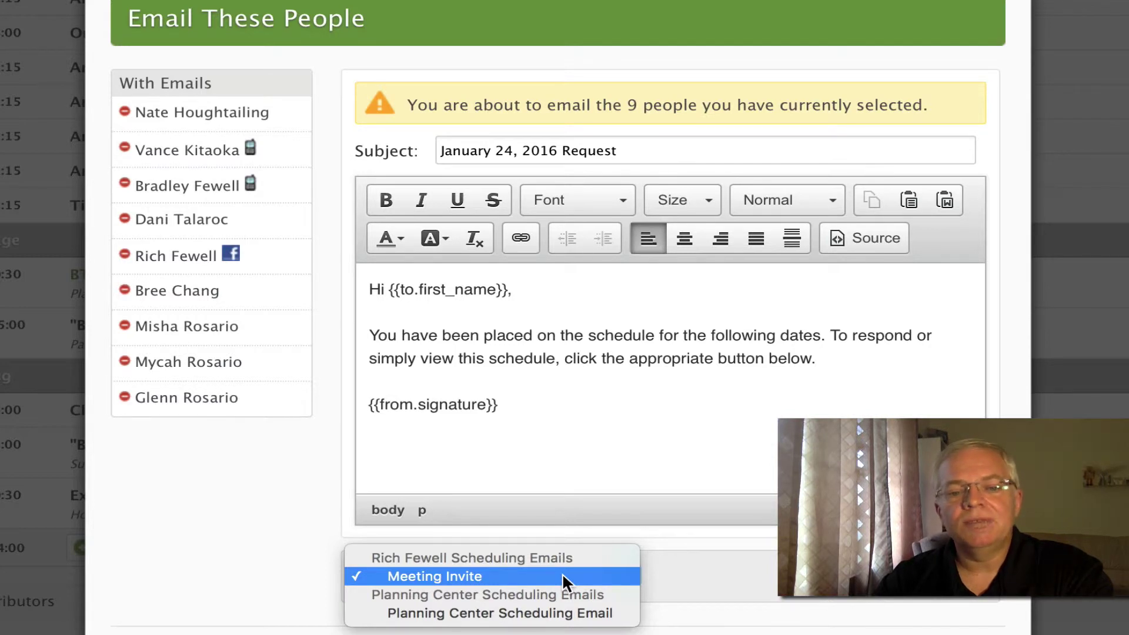
pyautogui.click(565, 615)
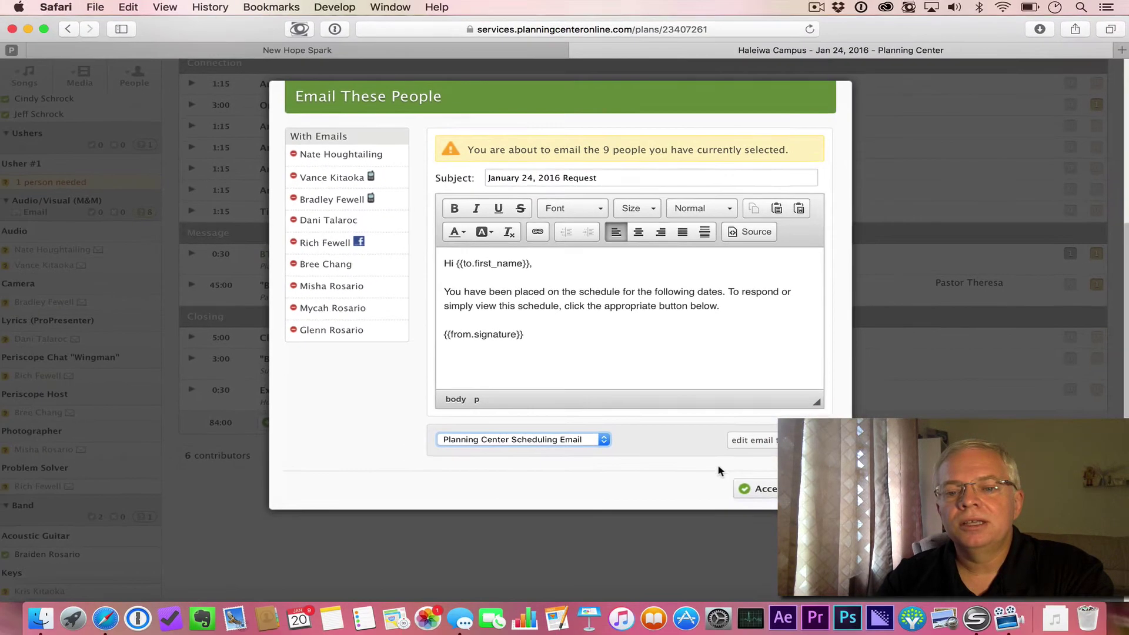
pyautogui.click(764, 488)
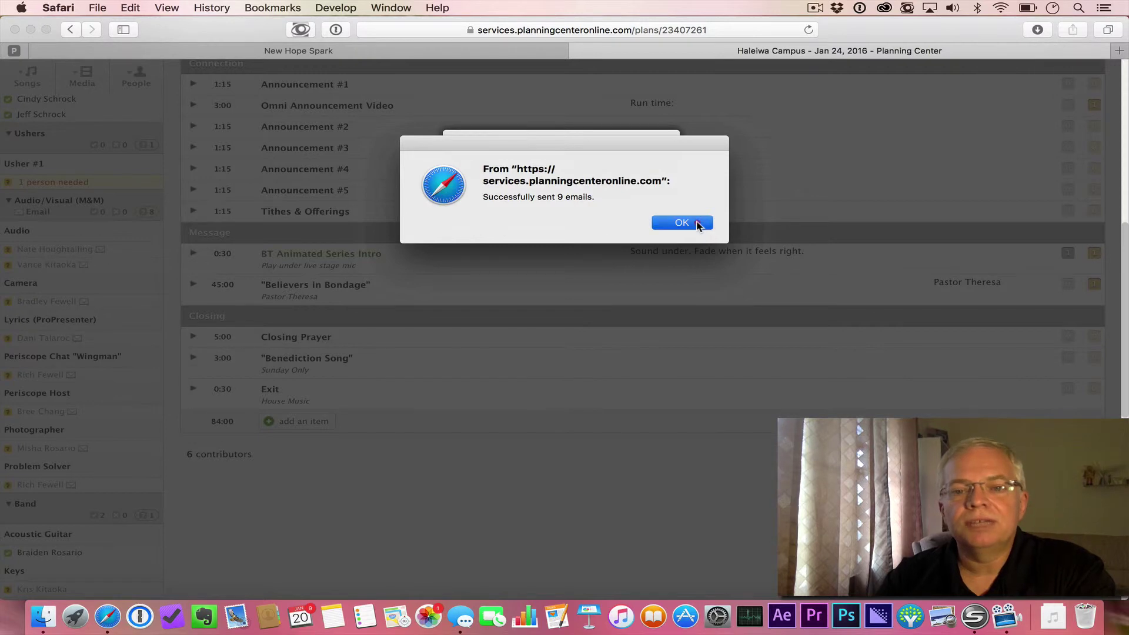
pyautogui.click(682, 223)
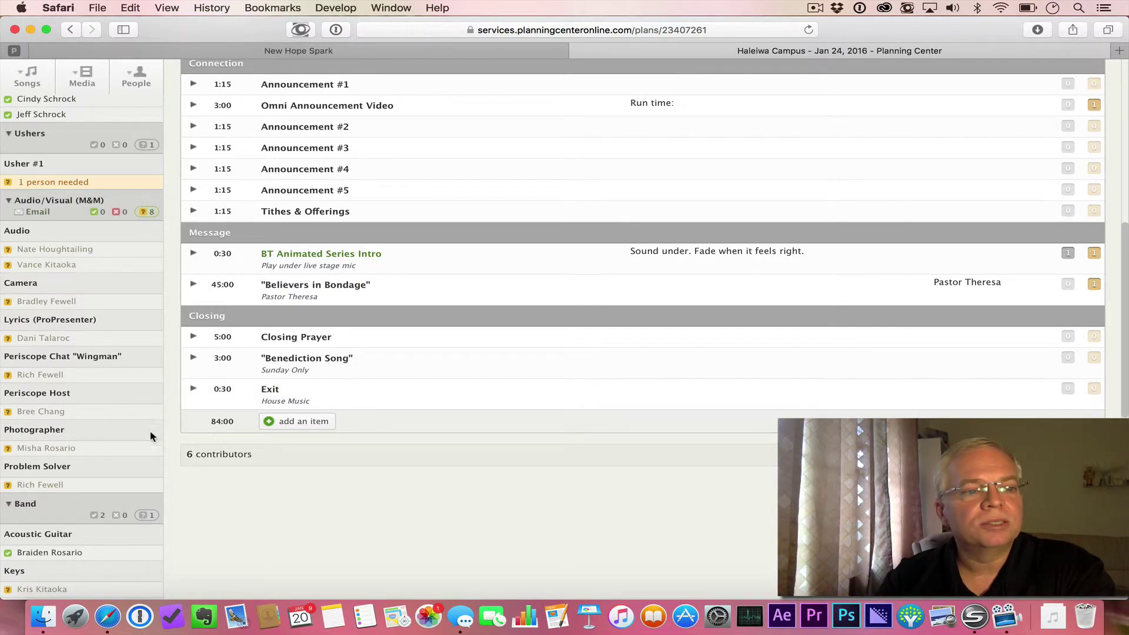
# Step: Review the notification markers of the Audio/Visual (M&M) and Communicators volunteers, and switch to the New Hope Spark website
pyautogui.scroll(1, 108, 388)
pyautogui.scroll(-2, 108, 391)
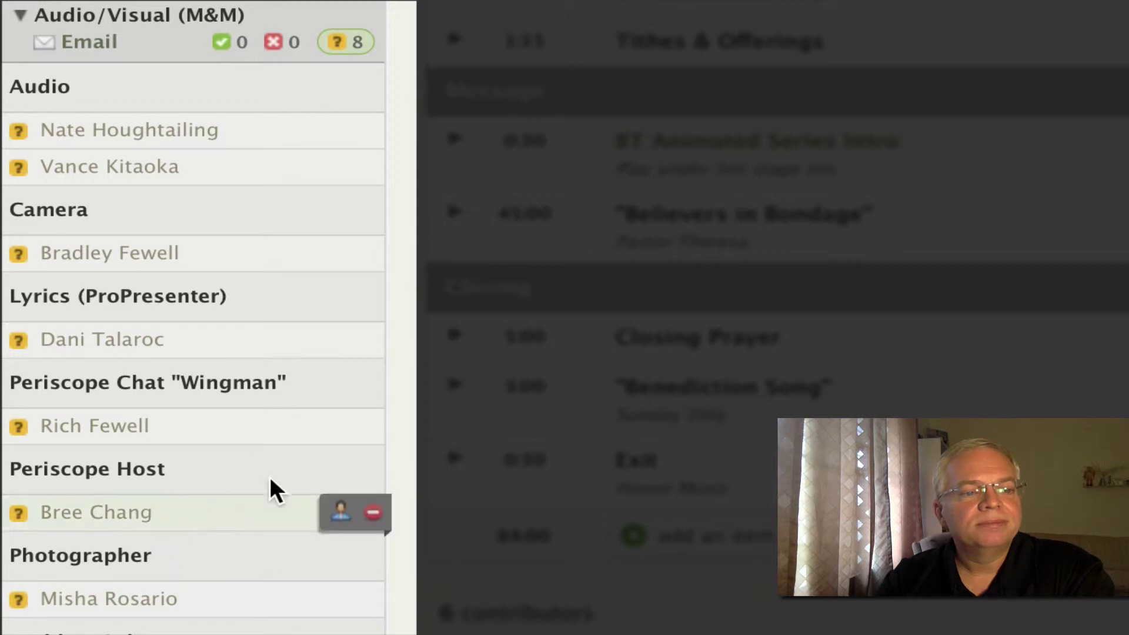
pyautogui.moveTo(214, 174)
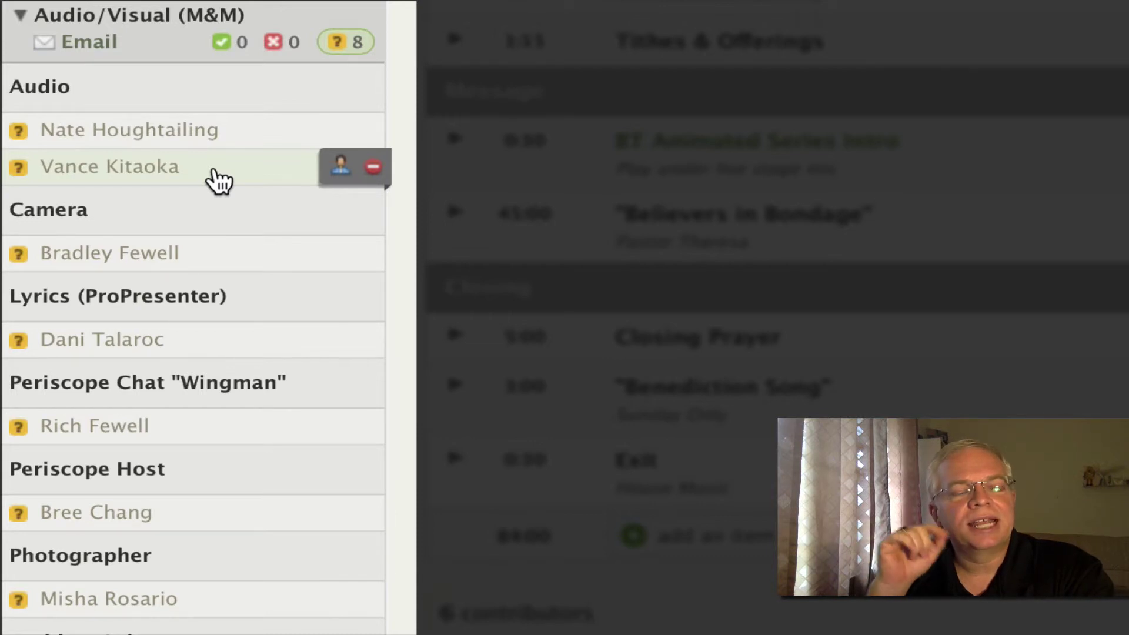
pyautogui.scroll(10, 219, 181)
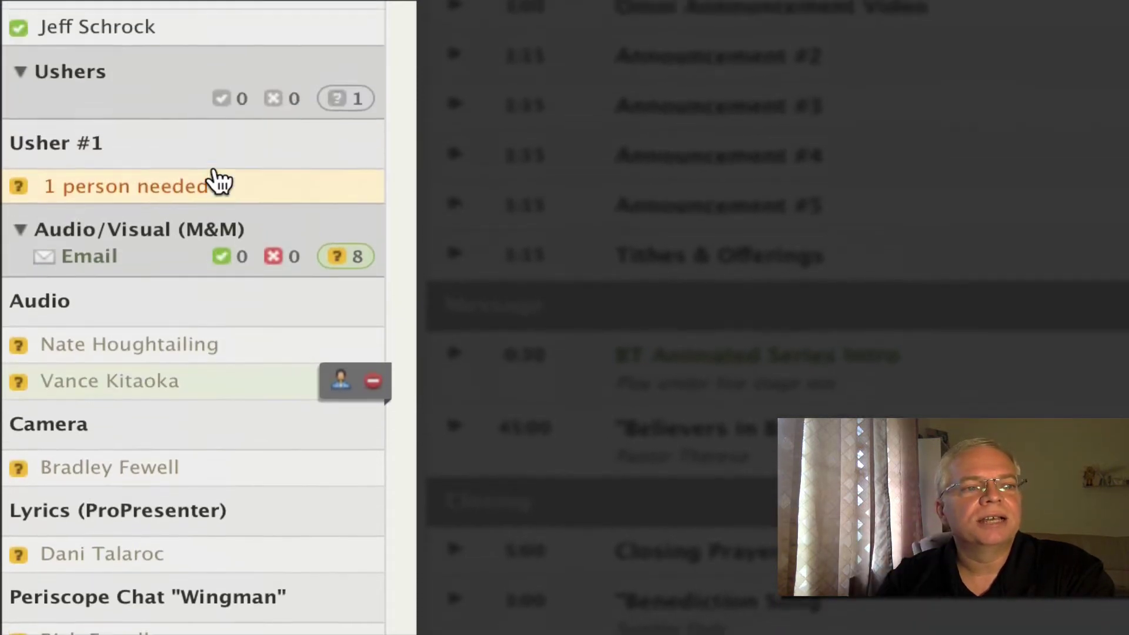
pyautogui.scroll(2, 154, 9)
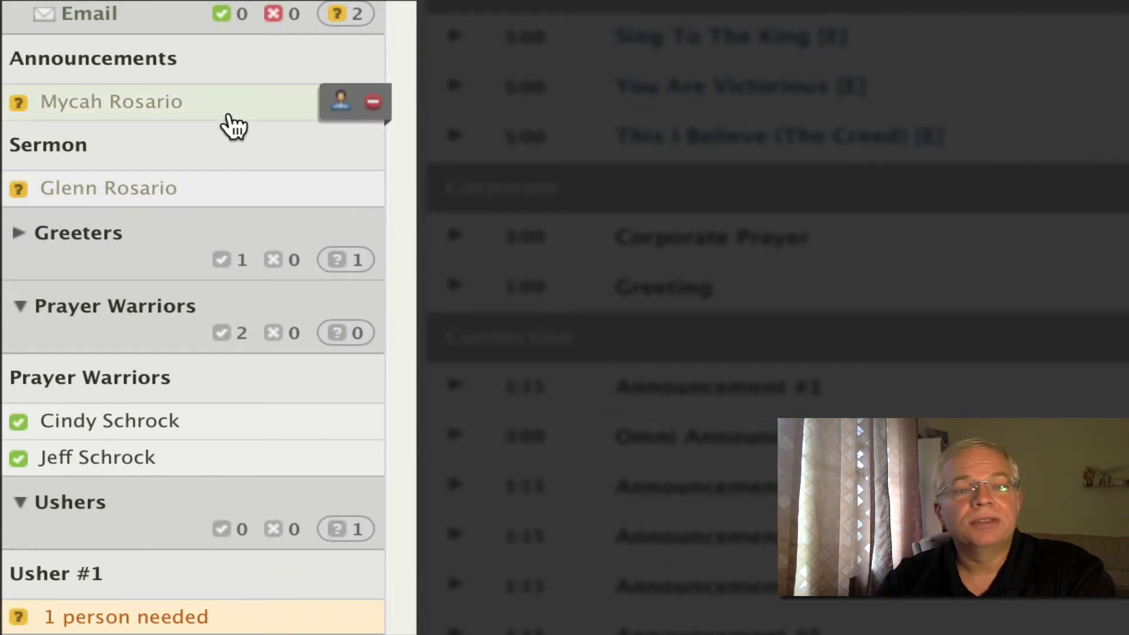
pyautogui.scroll(-2, 202, 230)
pyautogui.scroll(10, 199, 219)
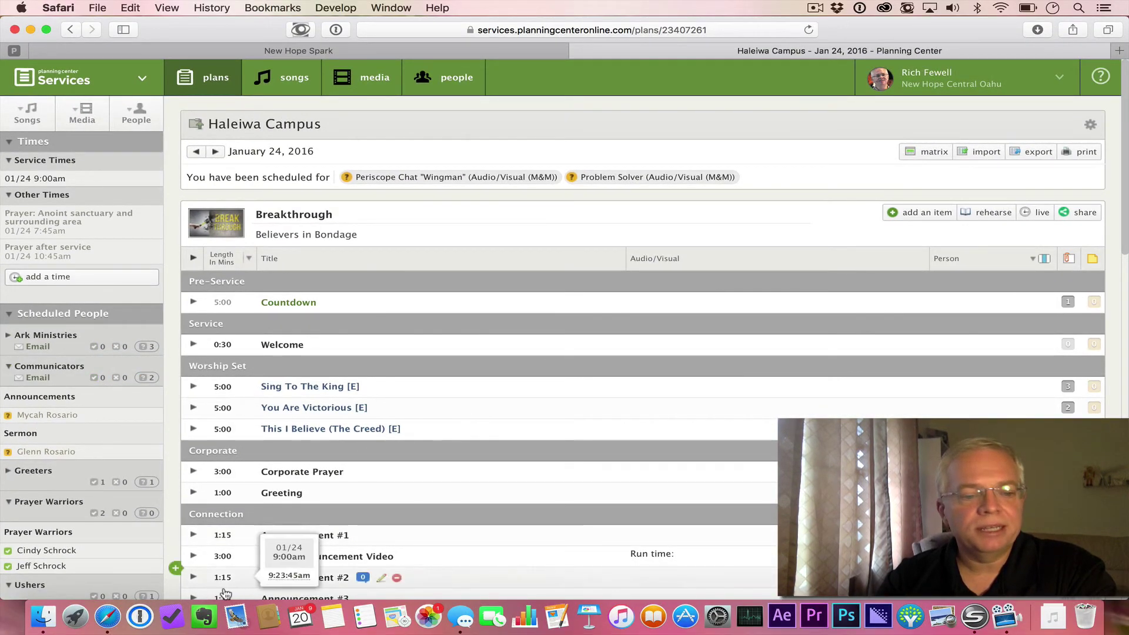
pyautogui.click(433, 48)
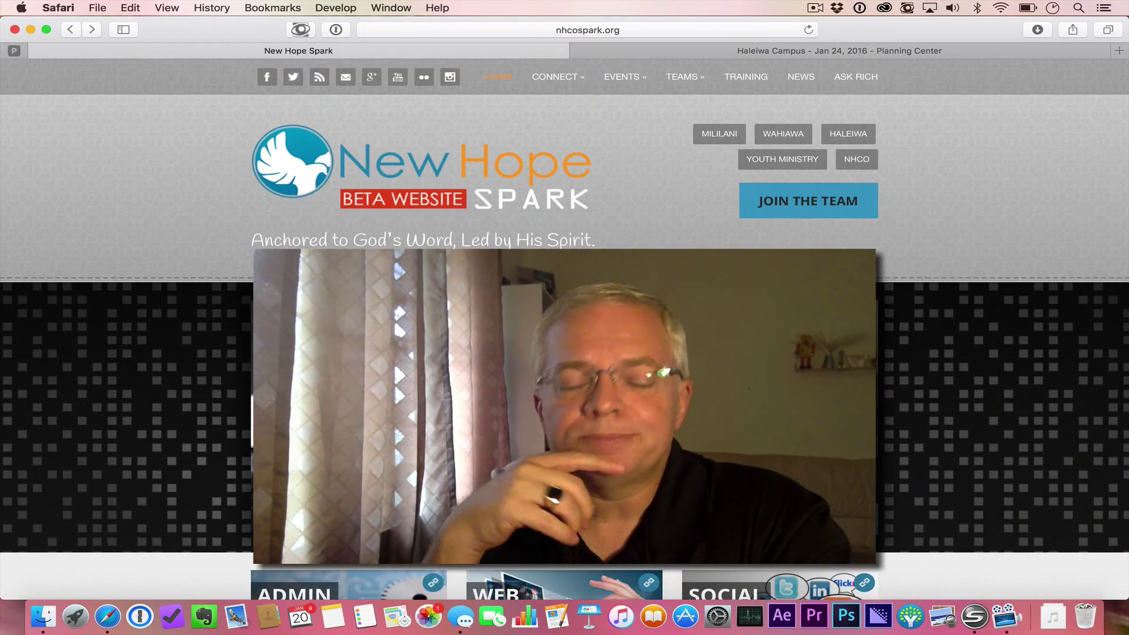